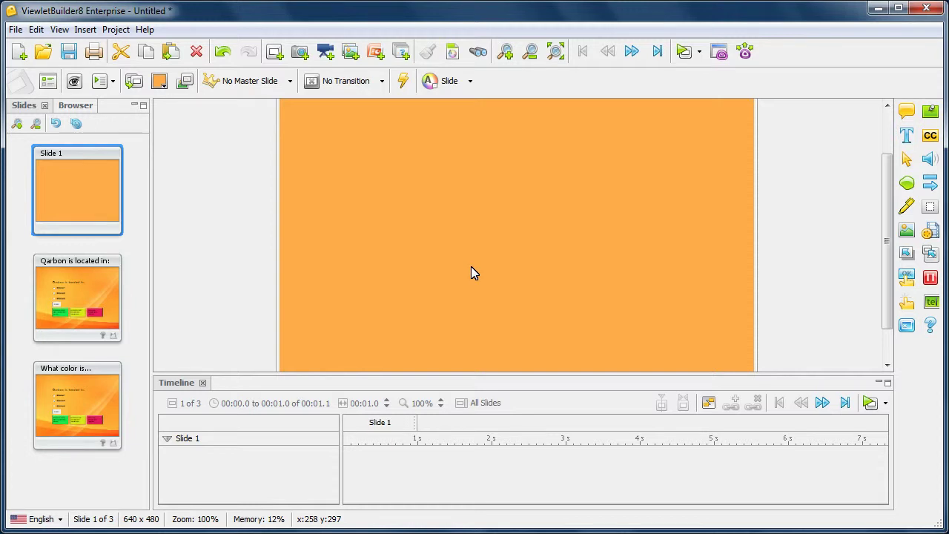
Show the project's question banks and add a scored quiz question bank named Chapter 1.
left_click(60, 29)
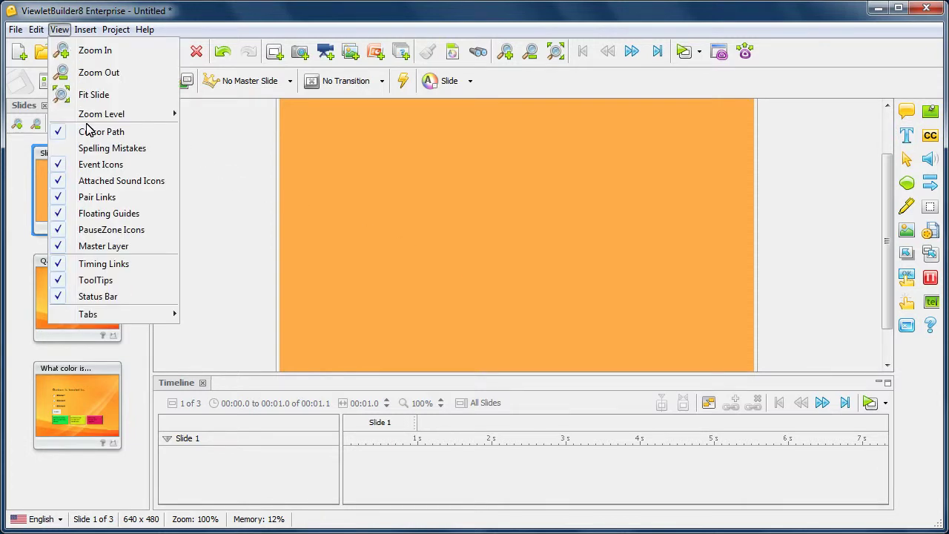
mouse_move(167, 314)
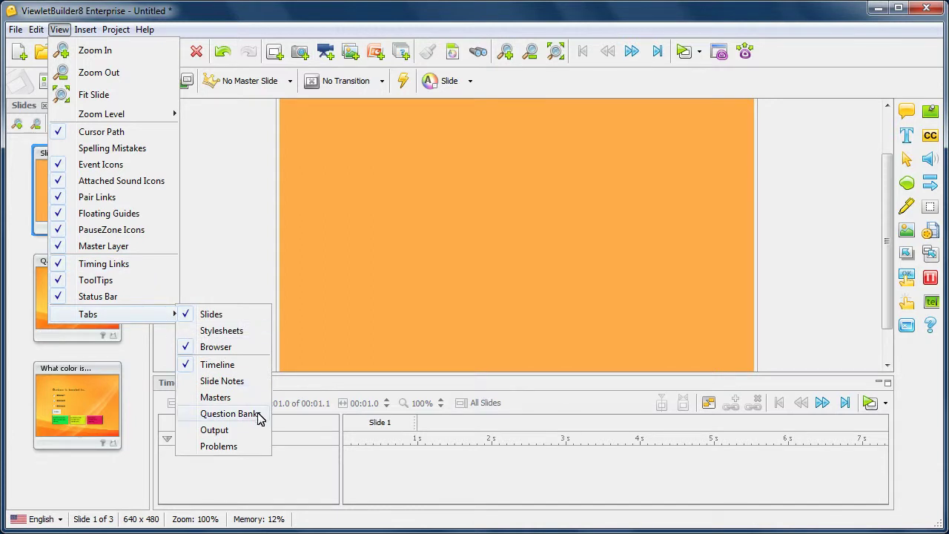
key("Return")
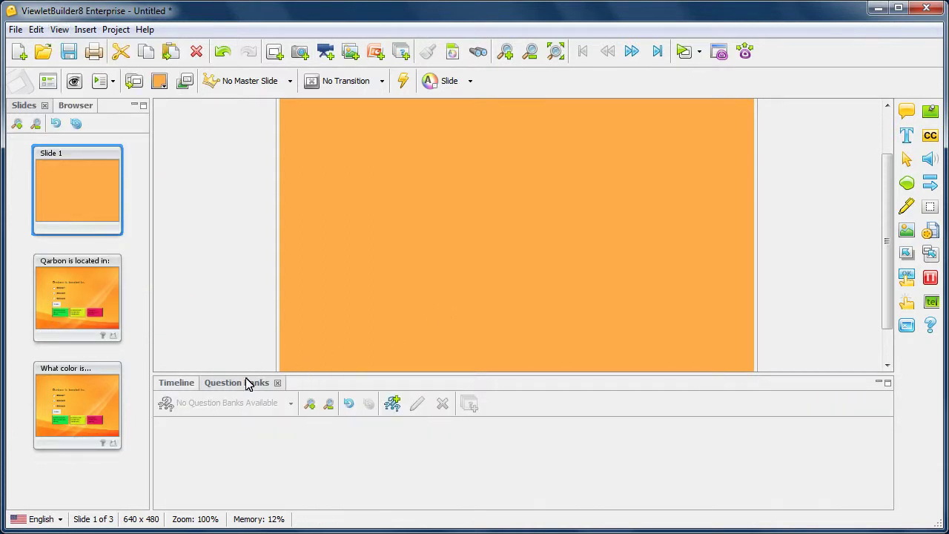
left_click(392, 404)
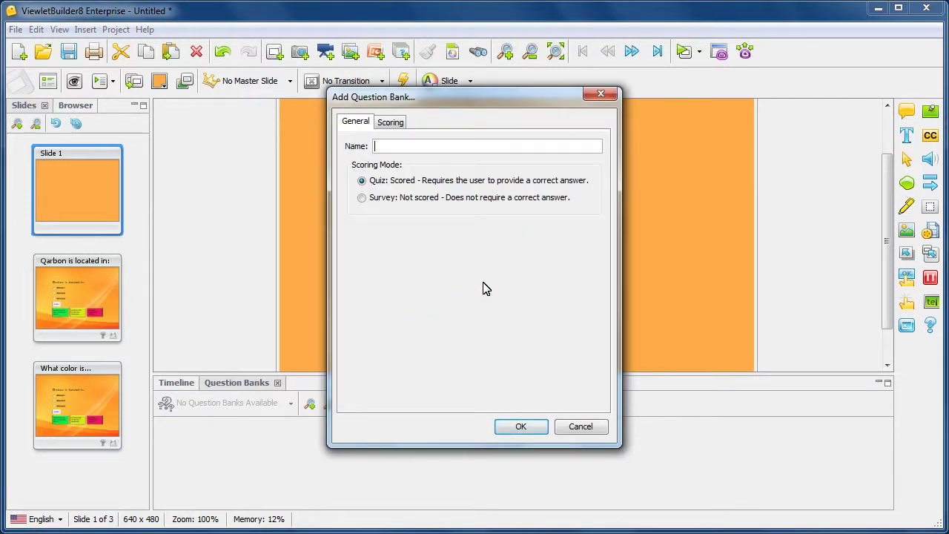
type("Chapter 1")
left_click(534, 426)
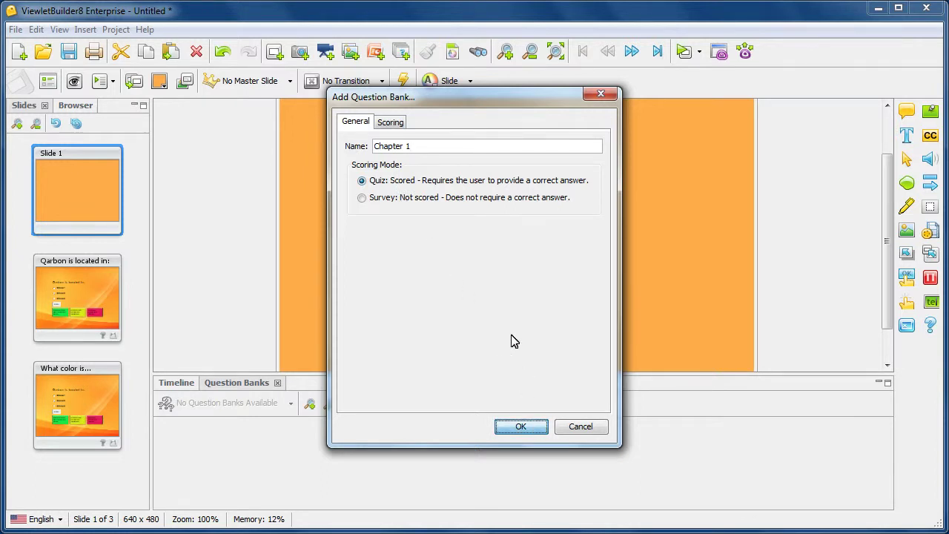
Add a second question bank named Feedback with the unscored Survey scoring mode.
left_click(326, 404)
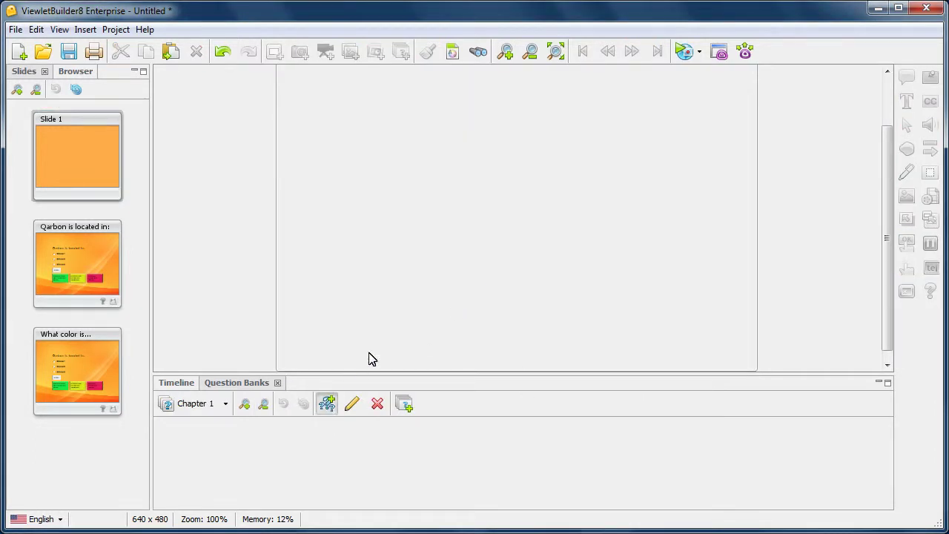
type("Feedback")
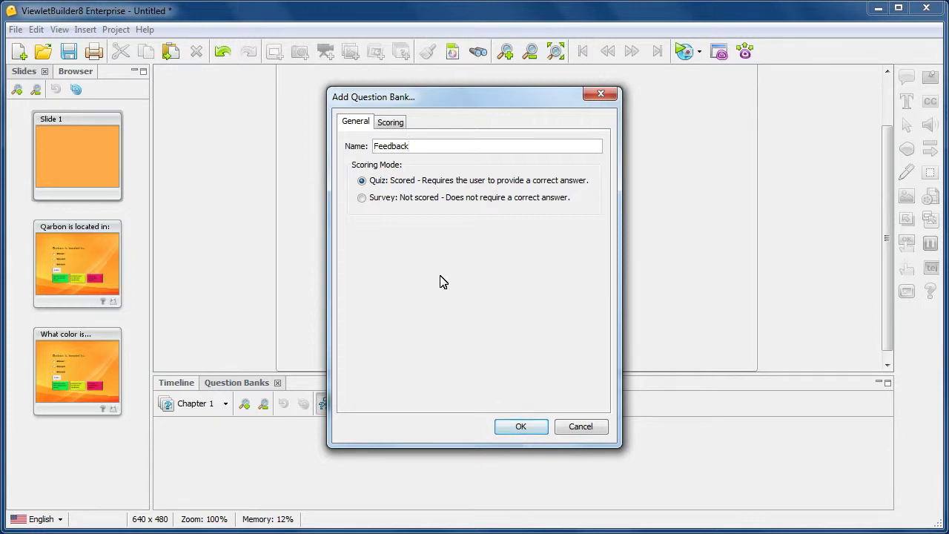
left_click(384, 202)
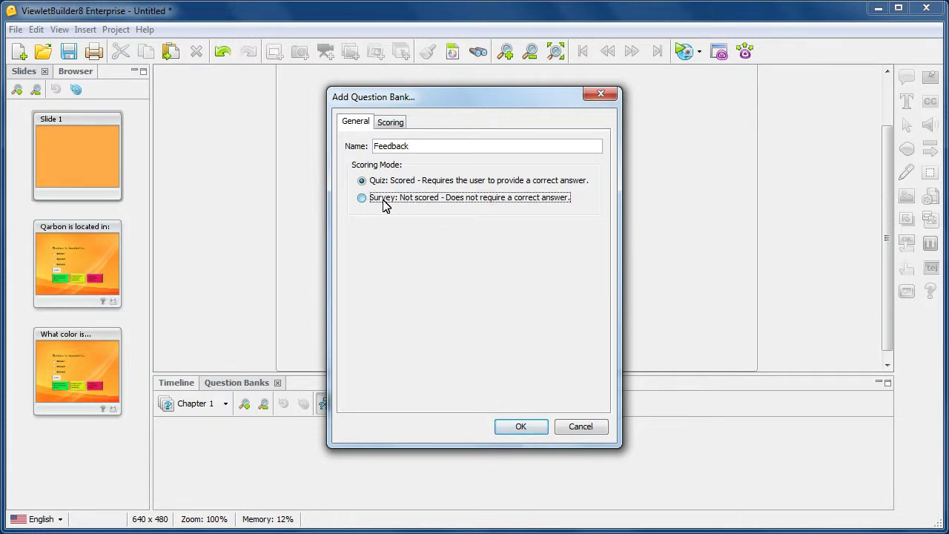
left_click(536, 430)
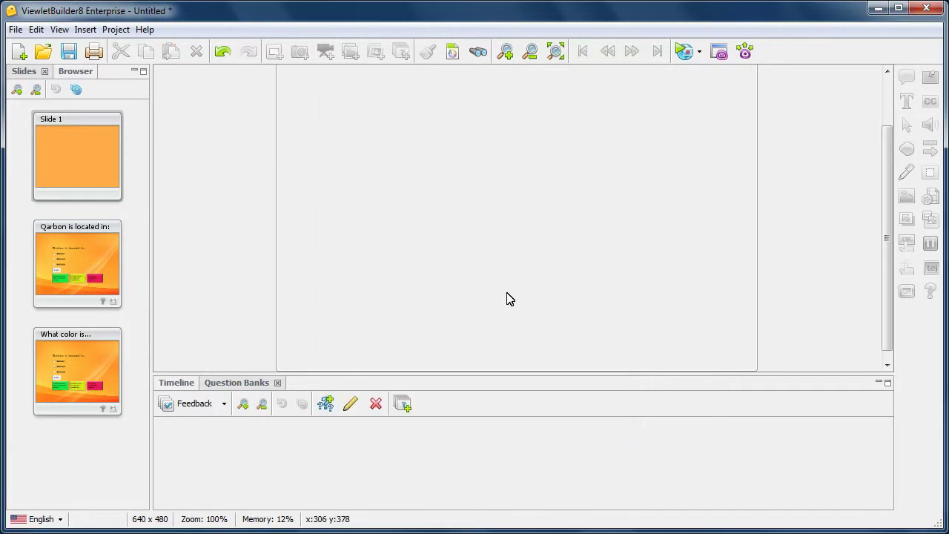
Switch to the Chapter 1 bank and add a Multiple Choice - Single Answer question to its list of questions to insert.
left_click(223, 404)
left_click(205, 429)
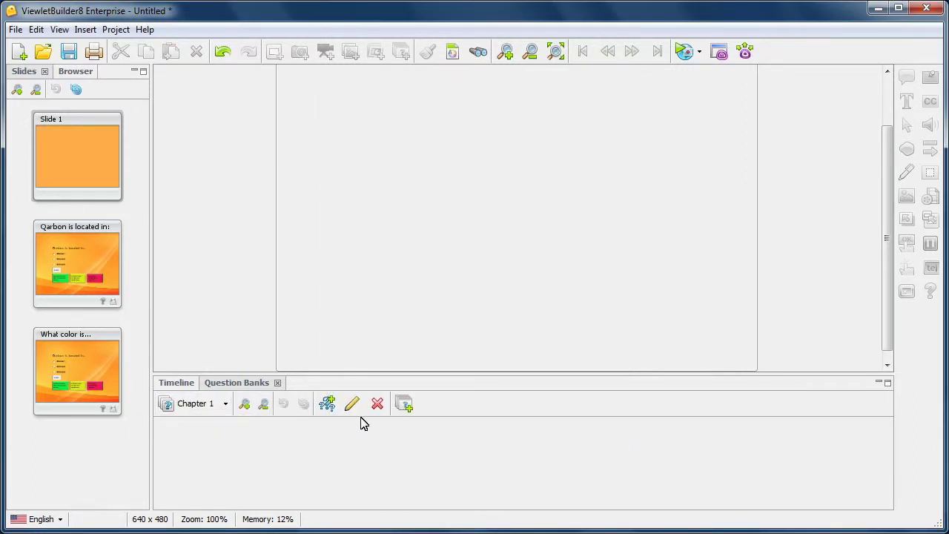
left_click(404, 404)
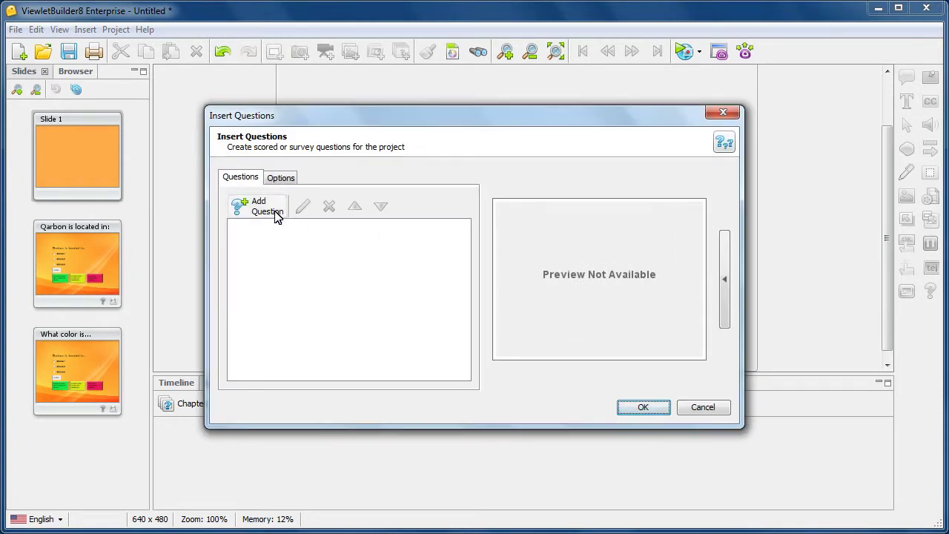
left_click(274, 212)
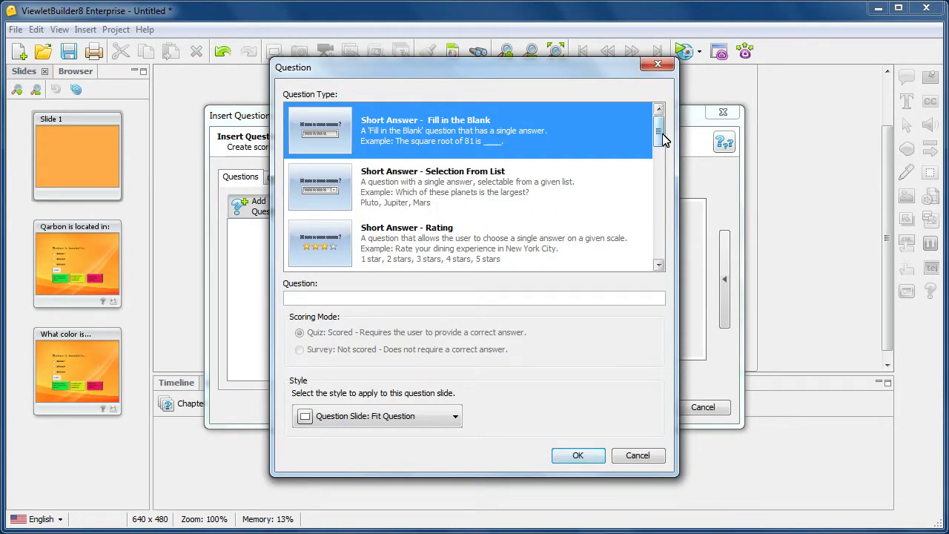
left_click(627, 169)
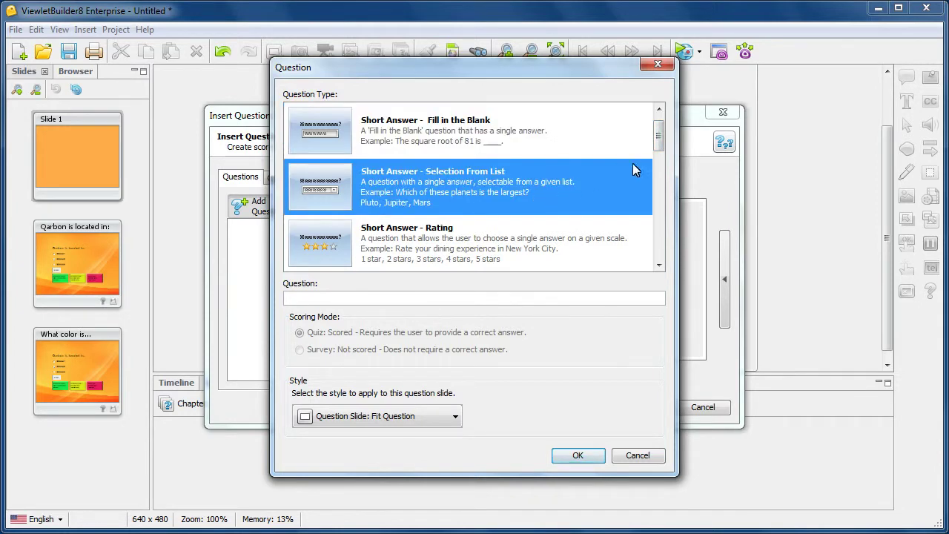
left_click_drag(657, 144, 659, 171)
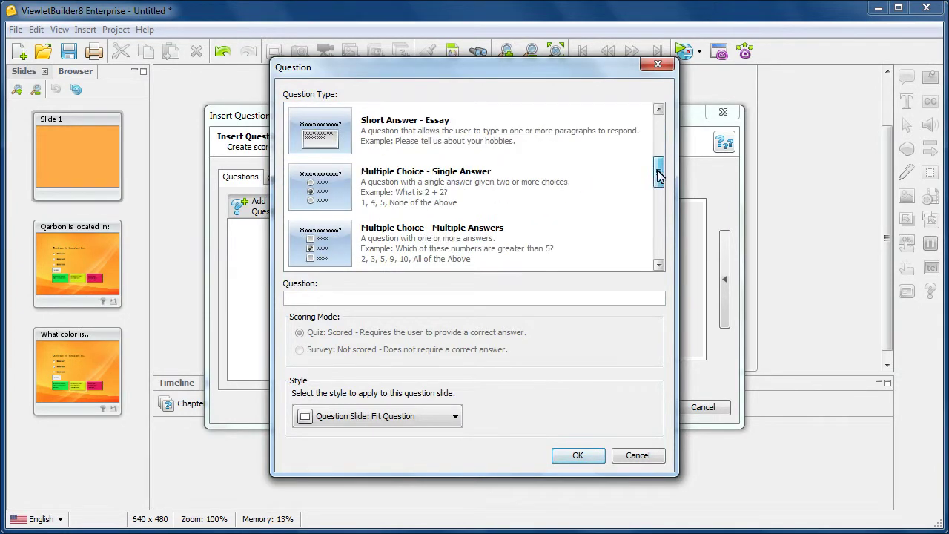
left_click(436, 186)
left_click(593, 455)
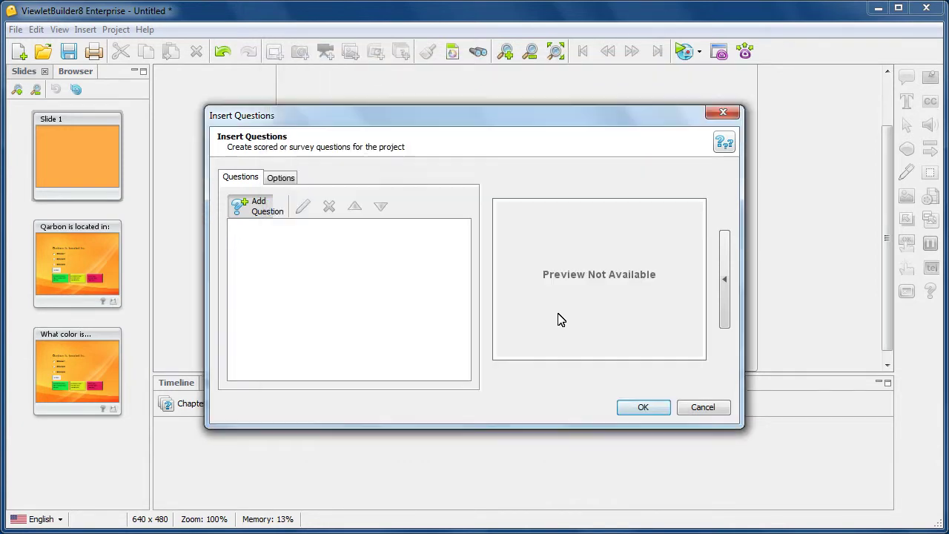
Add Multiple Choice - Multiple Answers and Multiple Choice - True/False questions, and insert the whole list into the Chapter 1 bank.
left_click(260, 206)
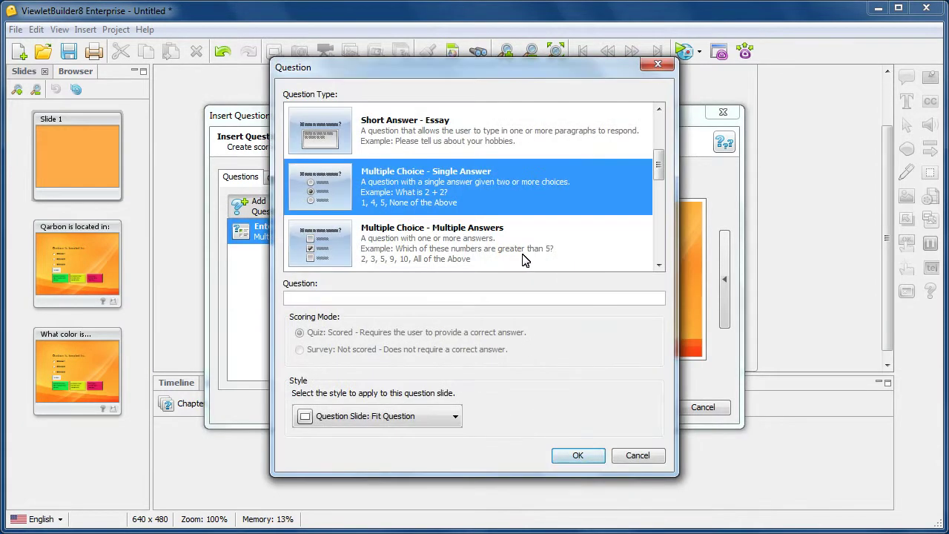
left_click(526, 256)
left_click(595, 454)
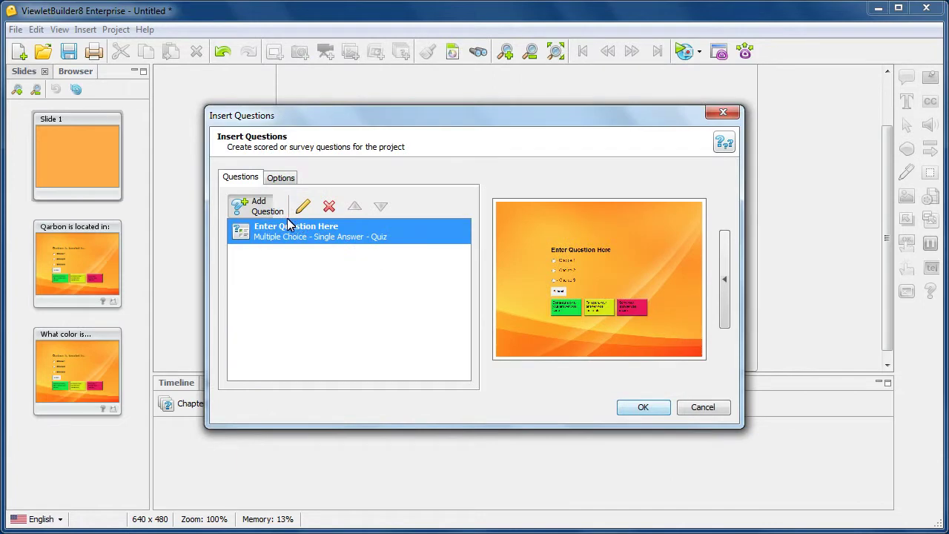
left_click(265, 209)
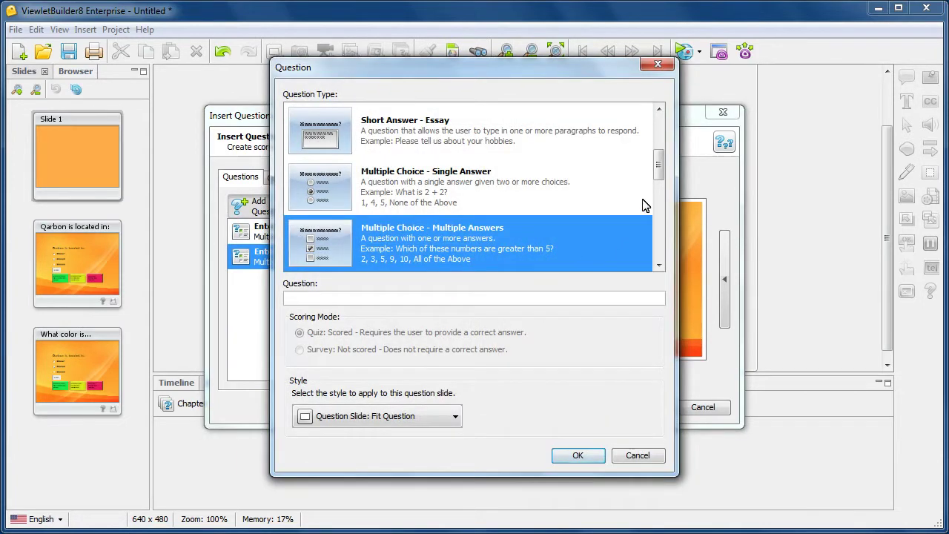
left_click_drag(656, 169, 658, 226)
left_click(482, 191)
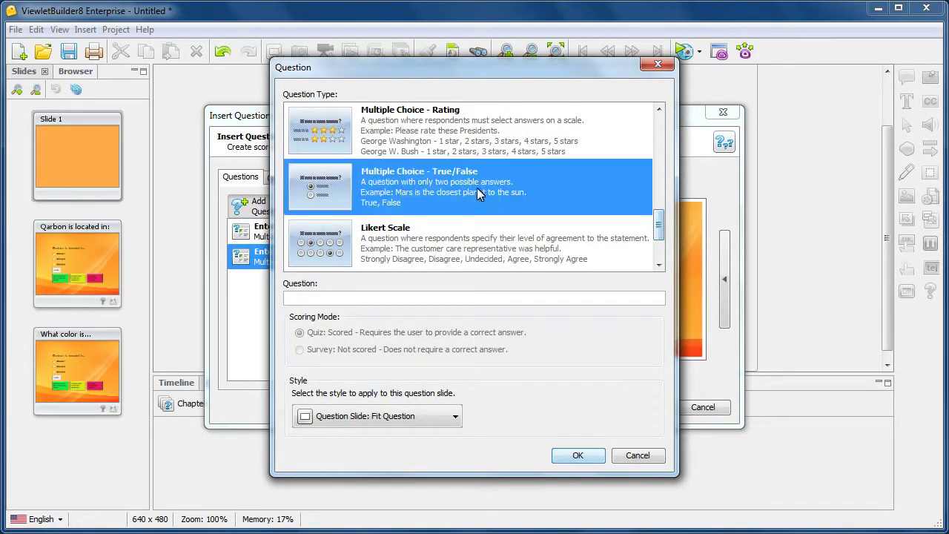
left_click(578, 455)
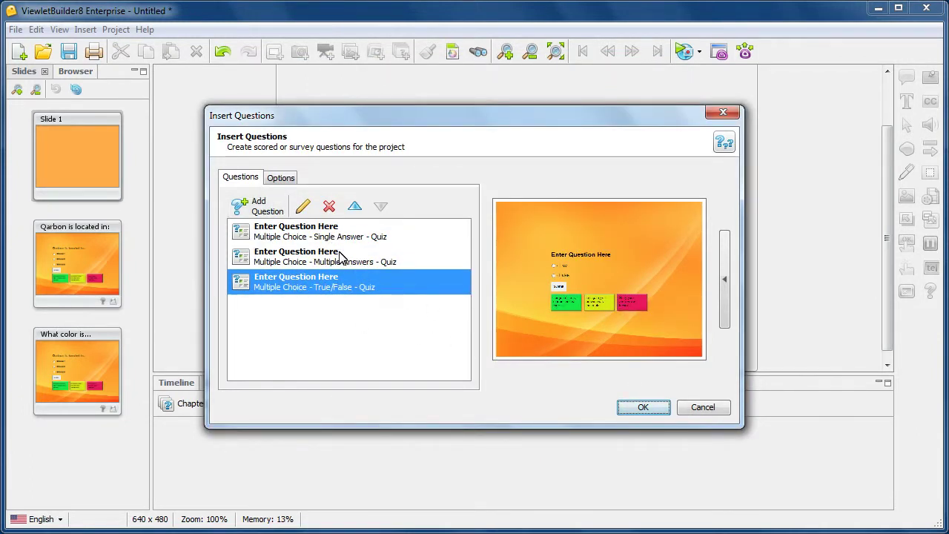
left_click(644, 407)
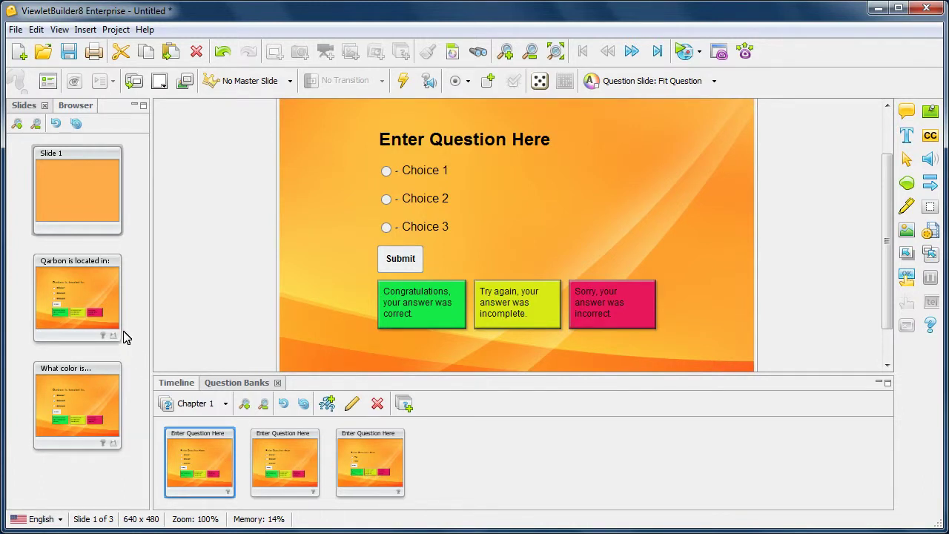
Move the "What color is..." question slide into the Chapter 1 bank and back to the end of the project slides.
left_click(95, 382)
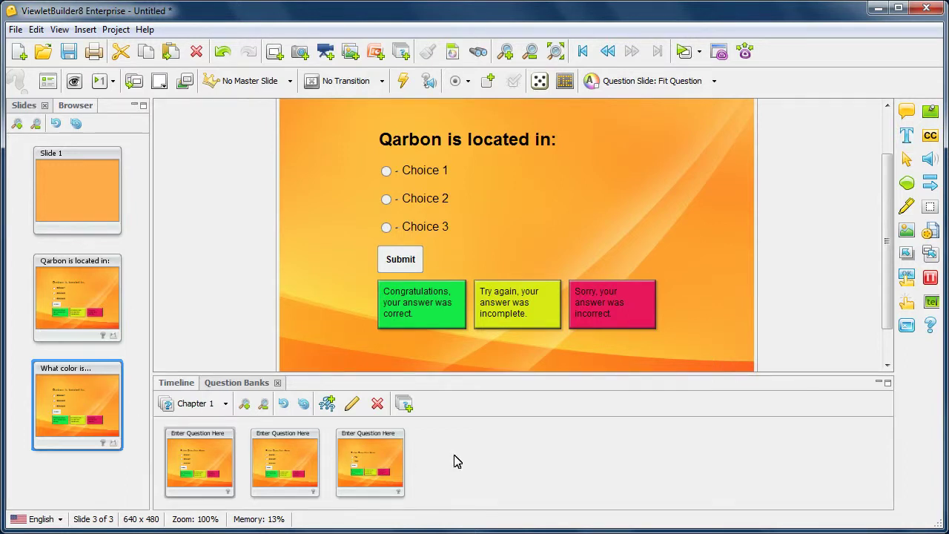
left_click_drag(456, 461, 456, 461)
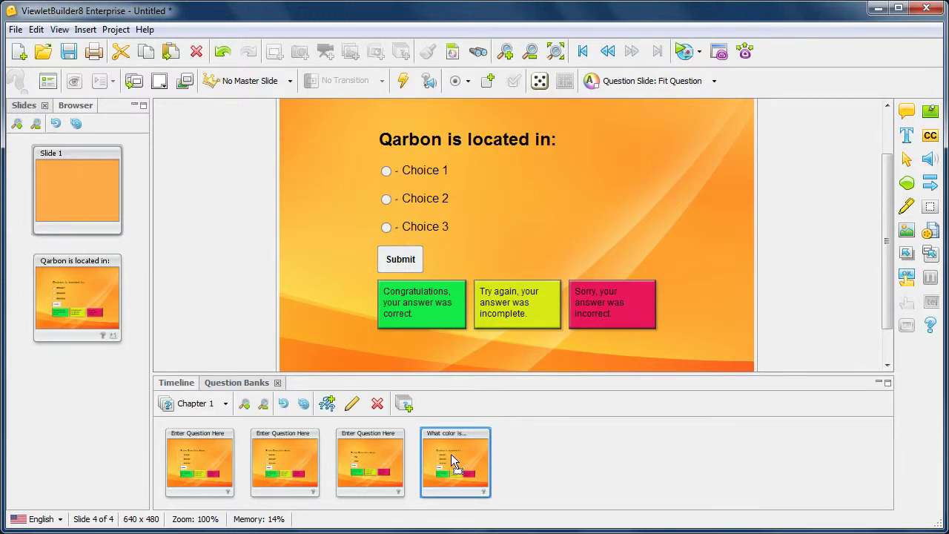
left_click_drag(84, 384, 84, 383)
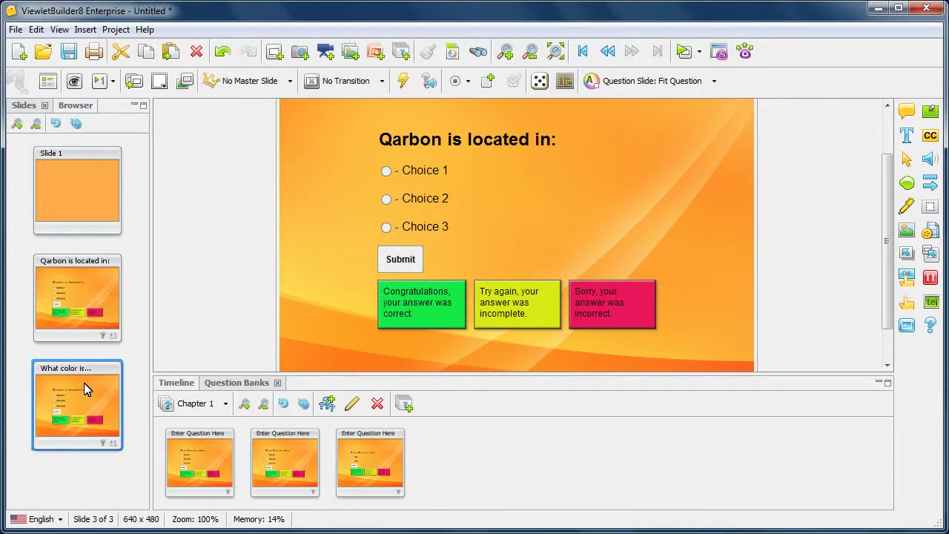
Switch to the Feedback bank and insert a Multiple Choice - Rating survey question with the Fit Question style.
left_click(227, 407)
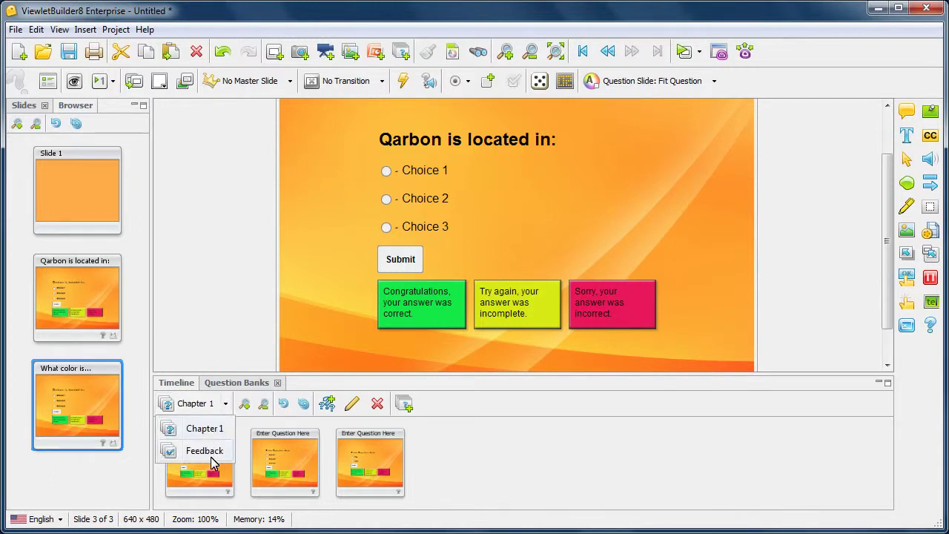
left_click(213, 450)
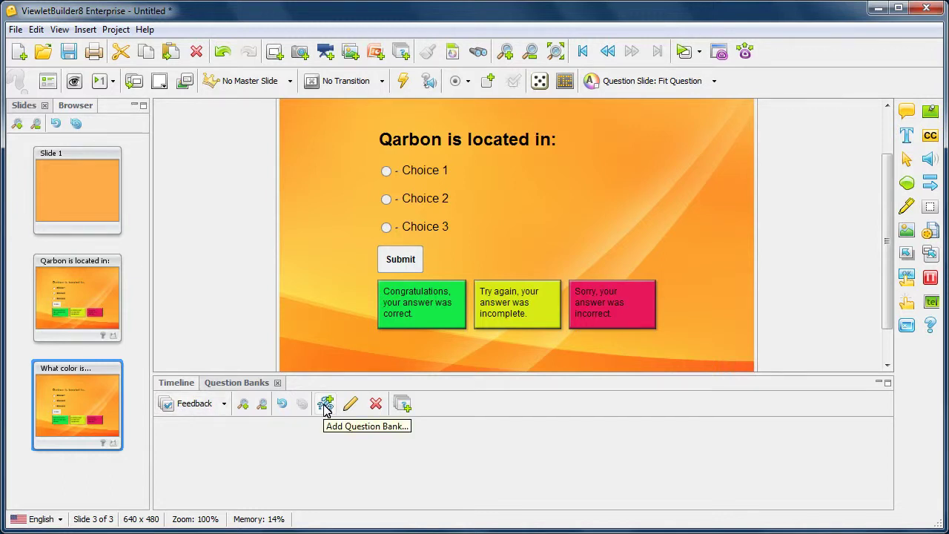
left_click(403, 404)
left_click(239, 205)
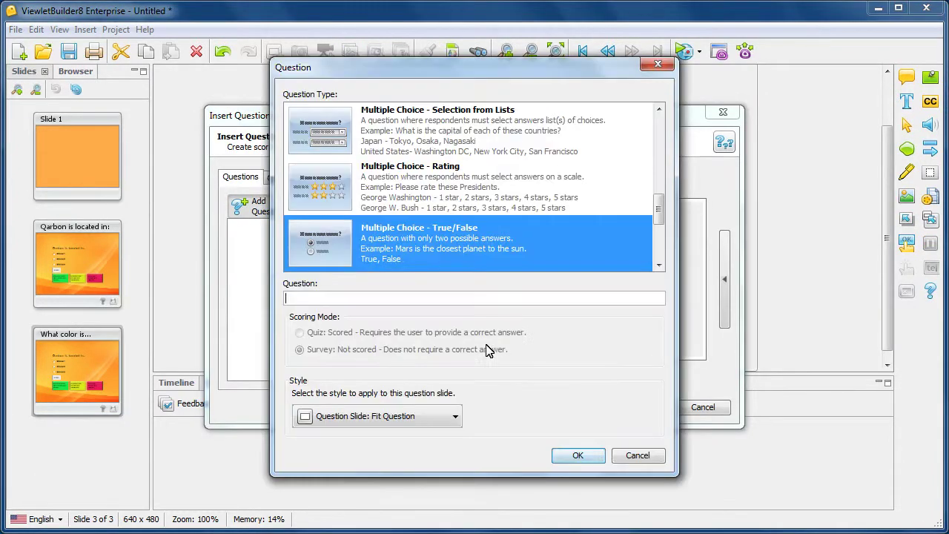
left_click(458, 181)
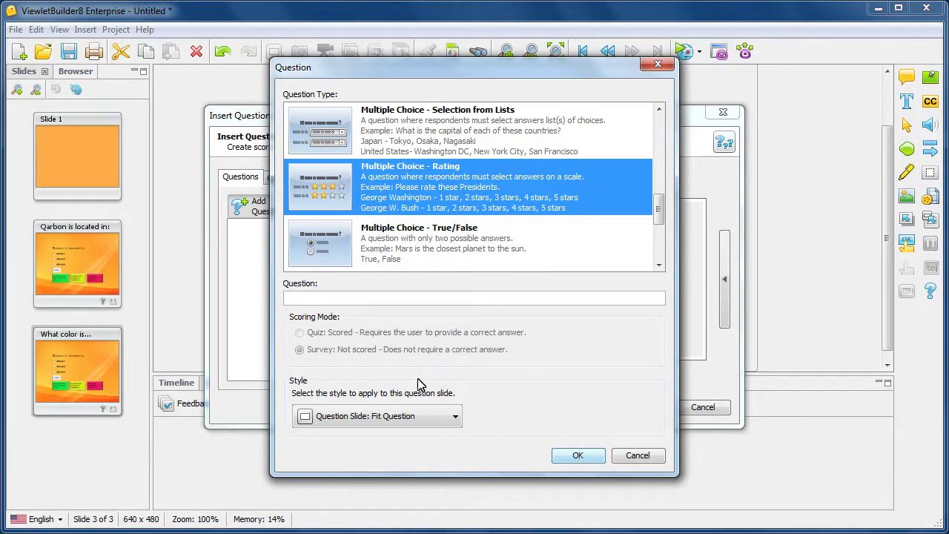
left_click(571, 454)
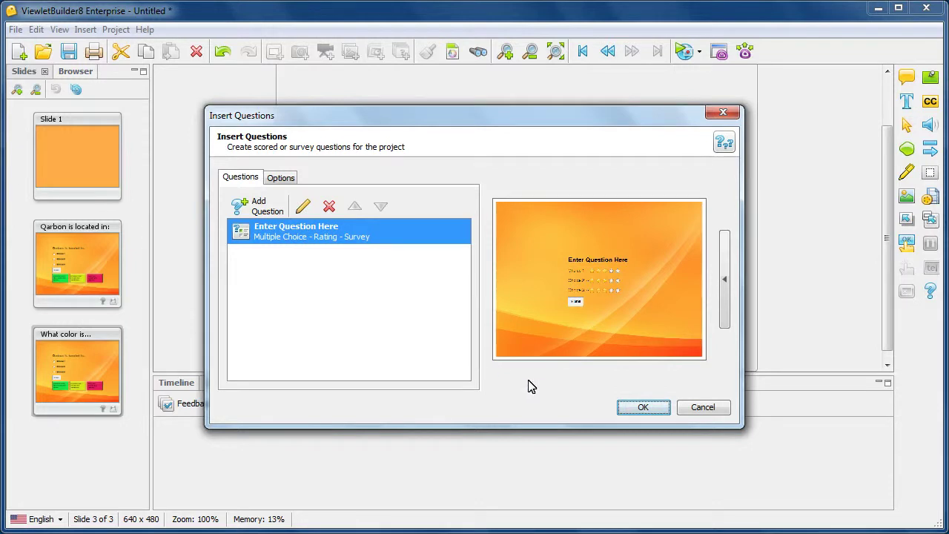
left_click(638, 408)
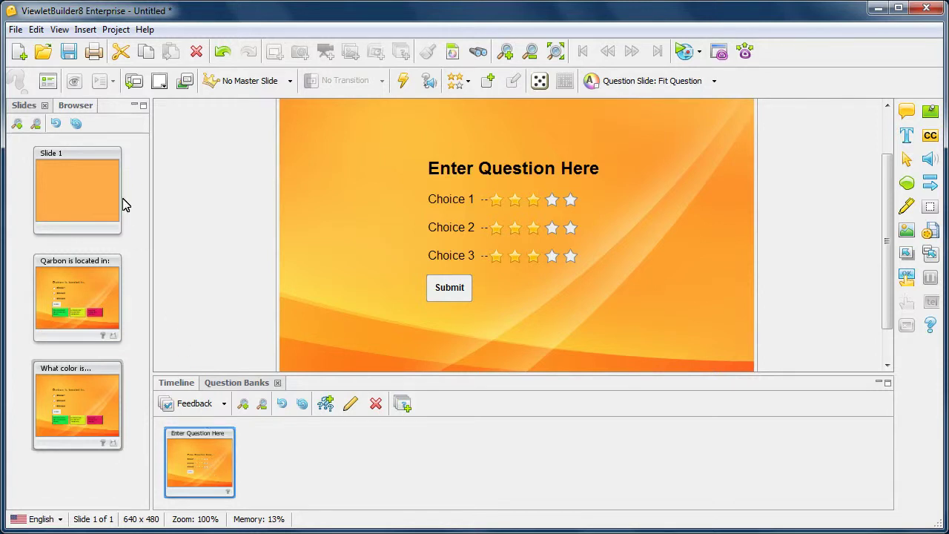
Start inserting questions after Slide 1 and add a question of the Random Question type.
left_click(102, 190)
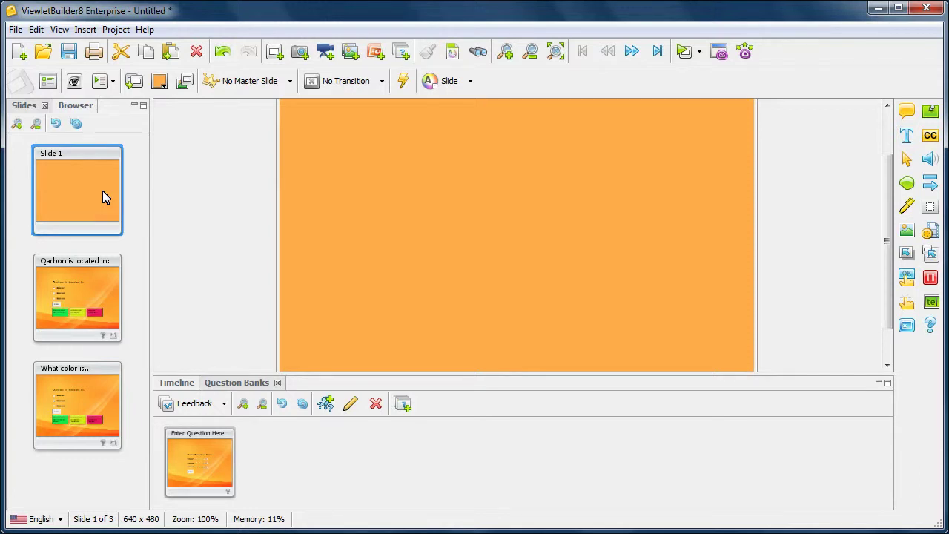
left_click(85, 30)
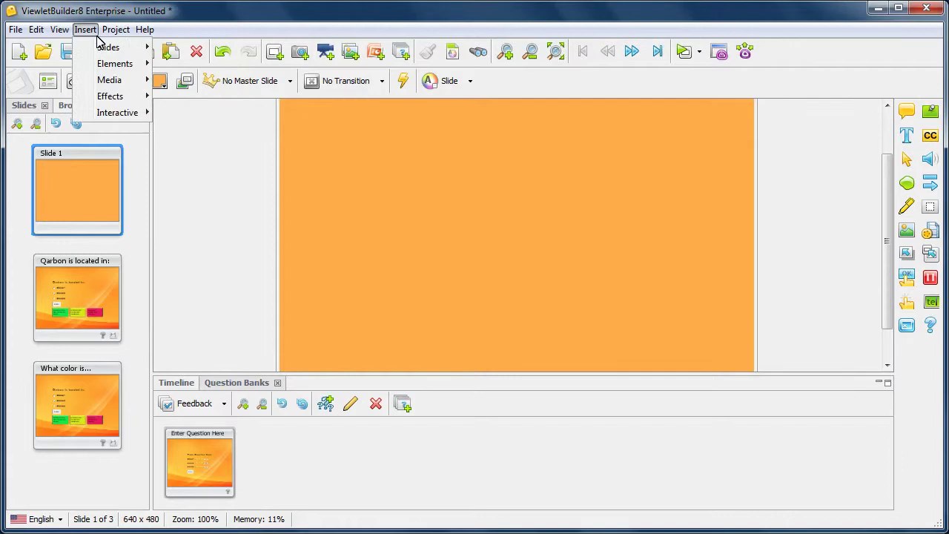
mouse_move(131, 51)
left_click(215, 161)
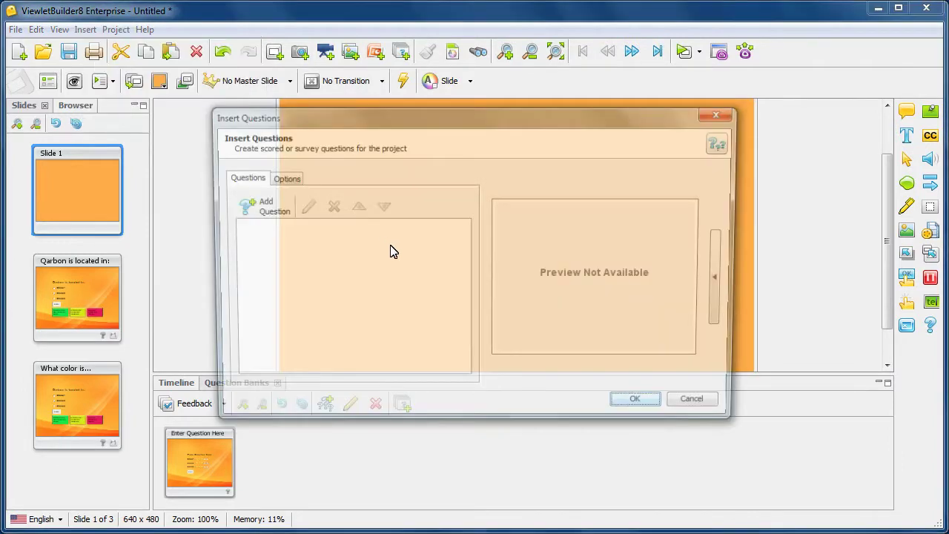
left_click(255, 205)
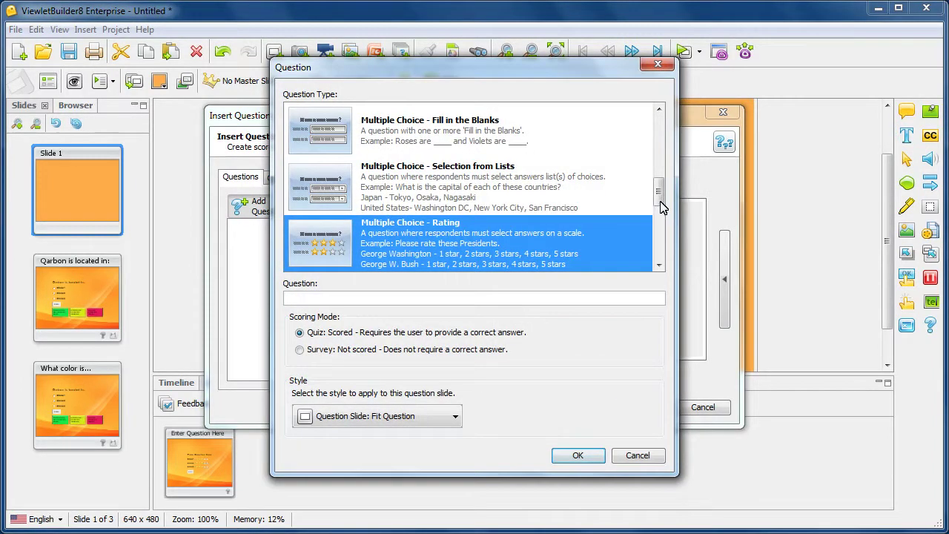
scroll(662, 239, "down", 5)
left_click(479, 246)
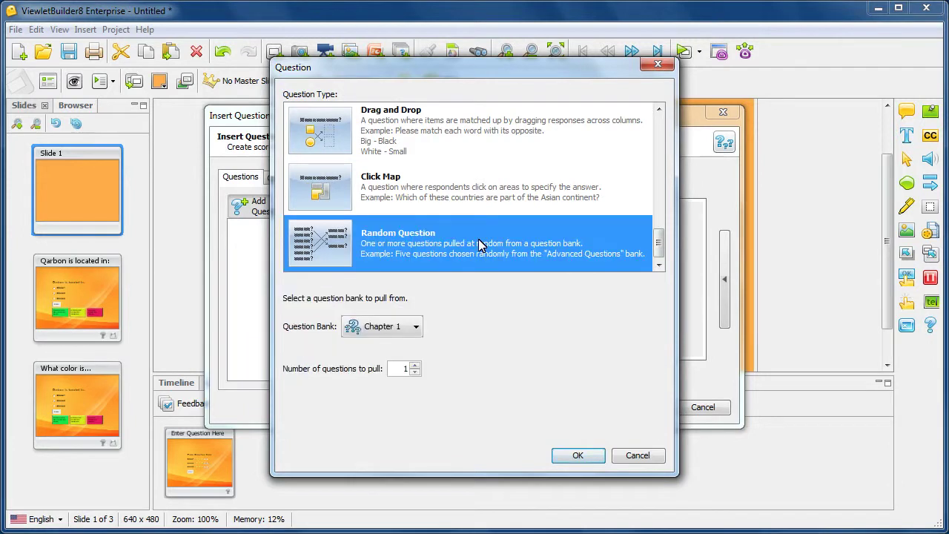
Pull 2 random questions from the Chapter 1 question bank and insert them into the project slides.
left_click(415, 330)
left_click(391, 350)
left_click(416, 365)
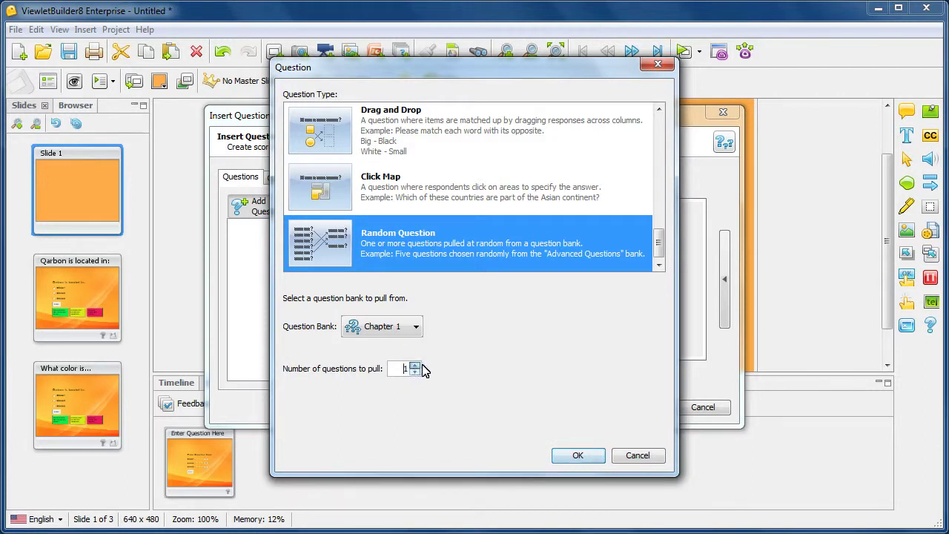
left_click(593, 456)
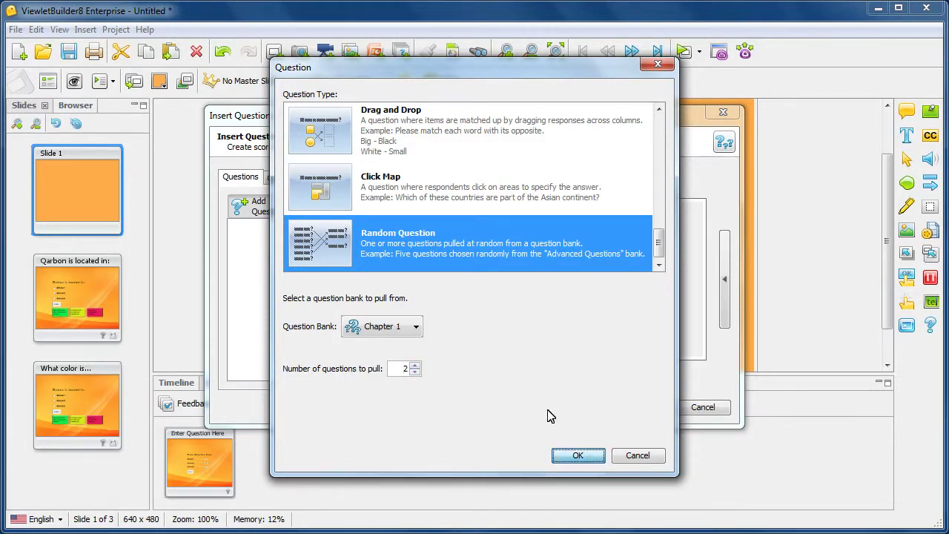
left_click(581, 455)
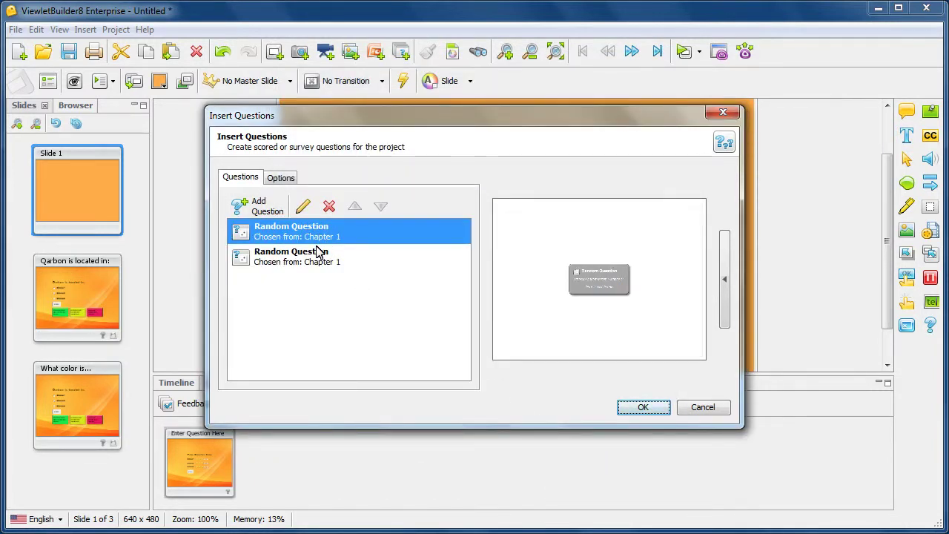
left_click(659, 406)
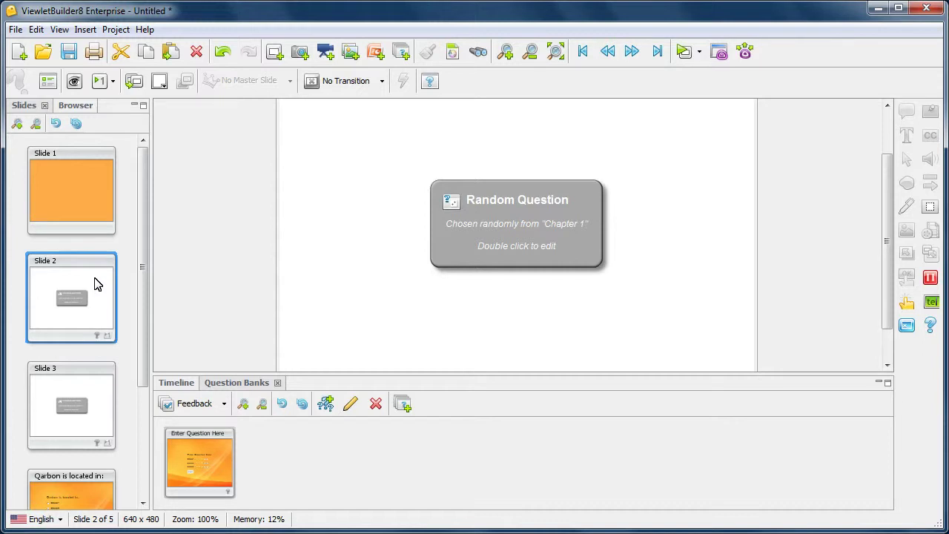
Turn on random ordering of the answer choices for the "Qarbon is located in:" question and select its question block.
scroll(144, 275, "down", 3)
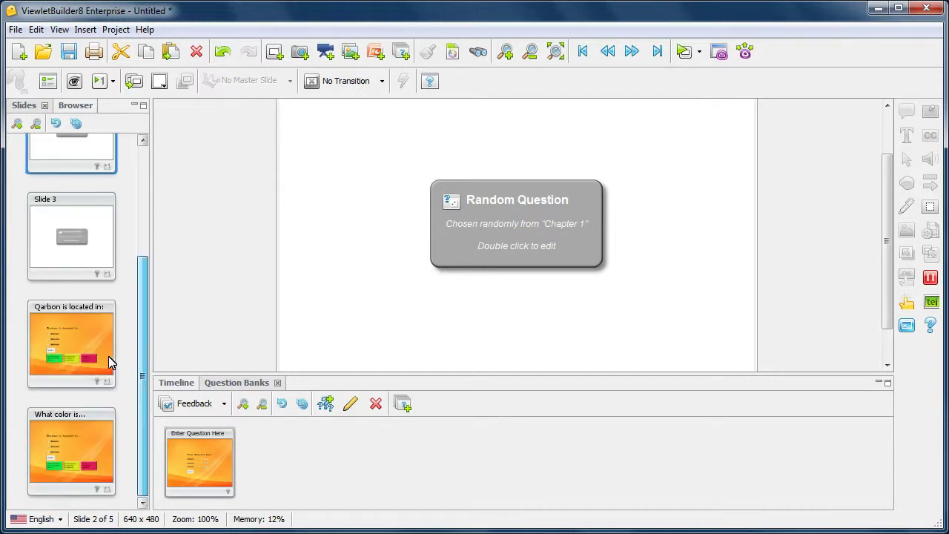
left_click(70, 349)
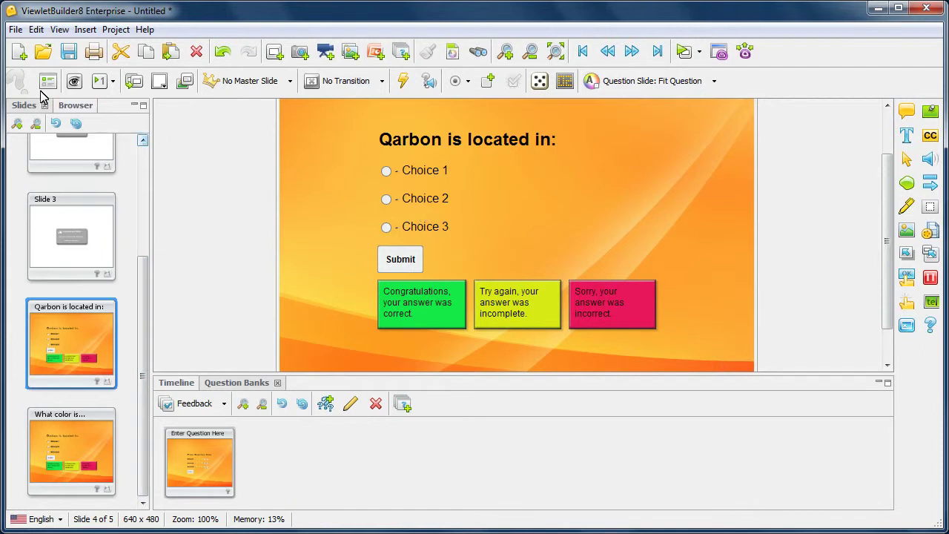
left_click(539, 81)
left_click(620, 198)
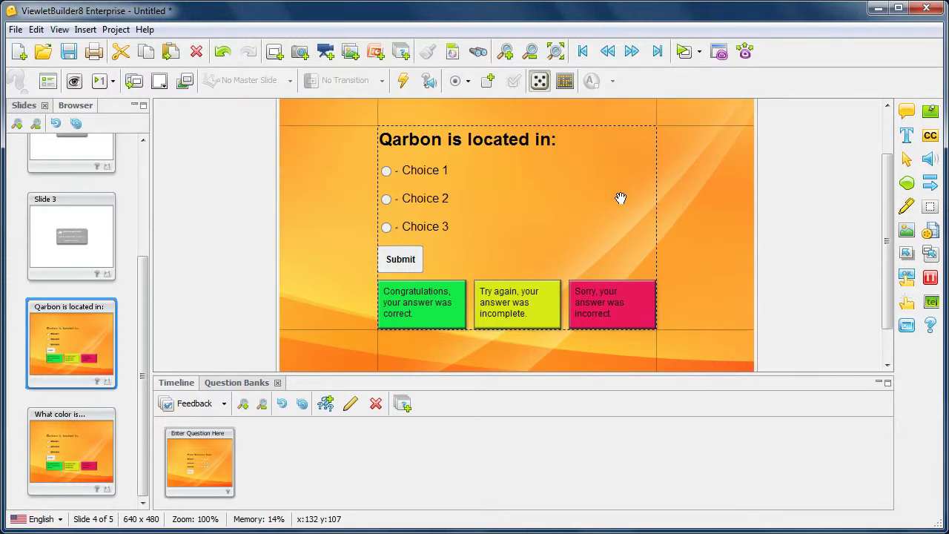